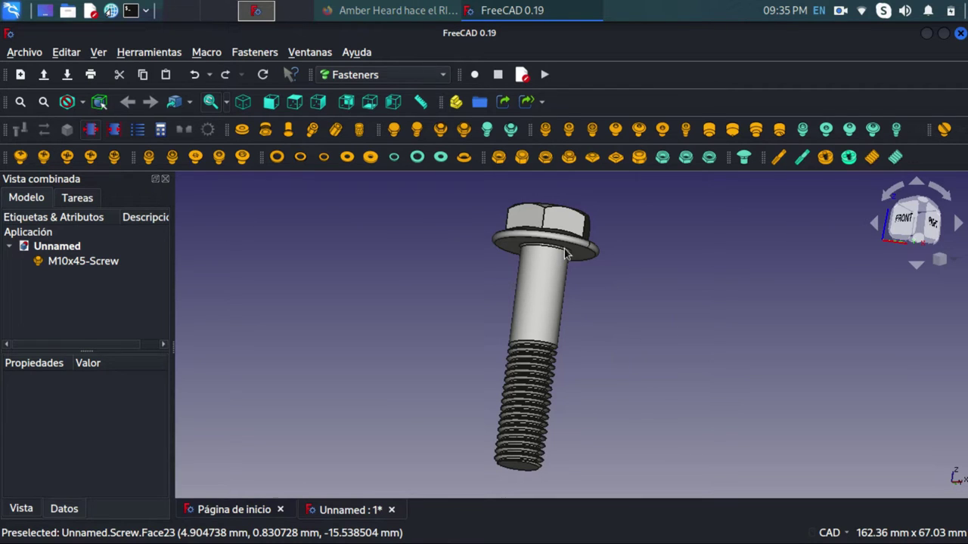
# Orbit the view to inspect the M10x45 flanged bolt from a couple of angles.
pyautogui.rightClick(545, 327)
pyautogui.click(620, 301)
pyautogui.moveTo(617, 304)
pyautogui.mouseDown(button='middle')
pyautogui.moveTo(558, 324)
pyautogui.moveTo(443, 309)
pyautogui.moveTo(577, 329)
pyautogui.moveTo(579, 303)
pyautogui.moveTo(572, 313)
pyautogui.moveTo(600, 307)
pyautogui.moveTo(588, 324)
pyautogui.mouseUp(button='middle')
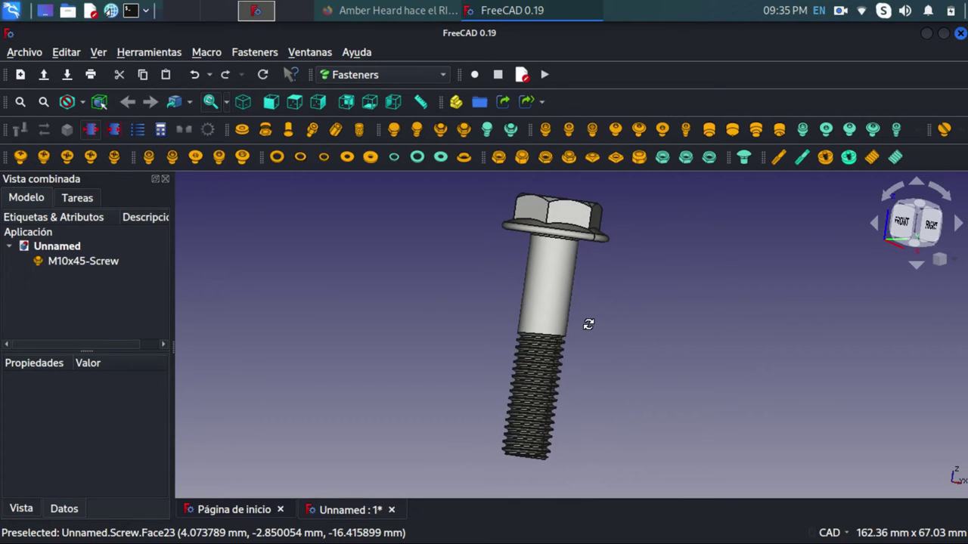
pyautogui.moveTo(518, 287)
pyautogui.mouseDown(button='middle')
pyautogui.moveTo(566, 307)
pyautogui.moveTo(600, 277)
pyautogui.moveTo(560, 277)
pyautogui.moveTo(557, 296)
pyautogui.moveTo(676, 283)
pyautogui.moveTo(585, 283)
pyautogui.moveTo(544, 300)
pyautogui.mouseUp(button='middle')
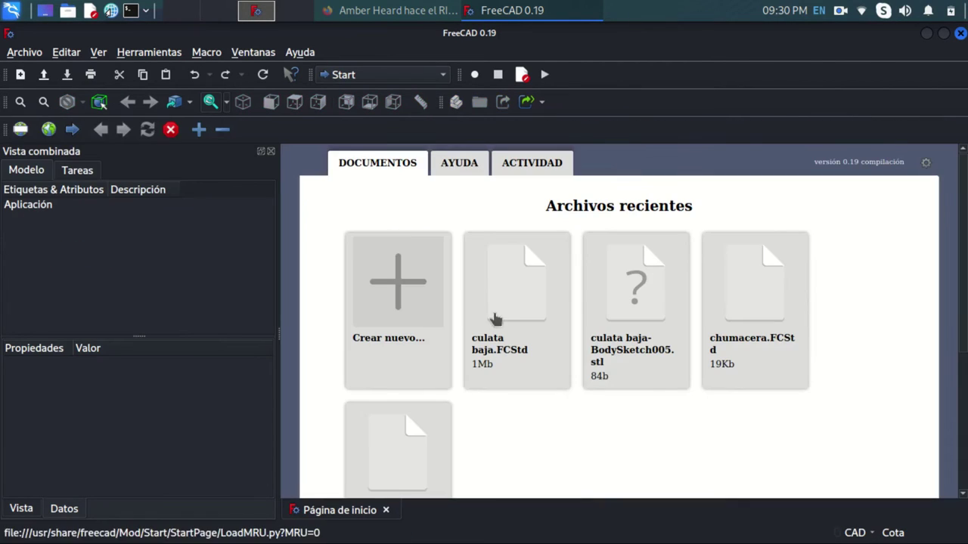
# Open the Addon Manager from the Herramientas menu and scroll down to the fasteners entry.
pyautogui.click(159, 54)
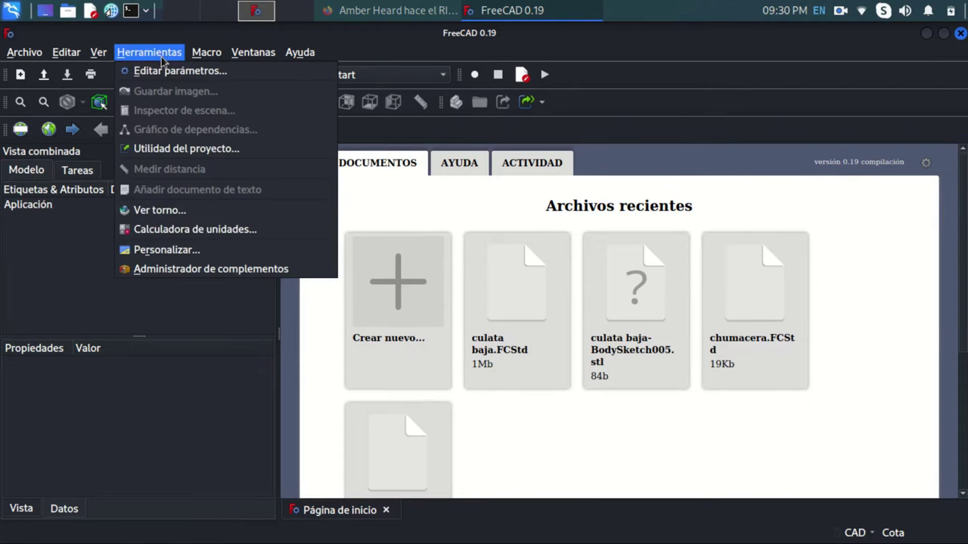
pyautogui.click(203, 270)
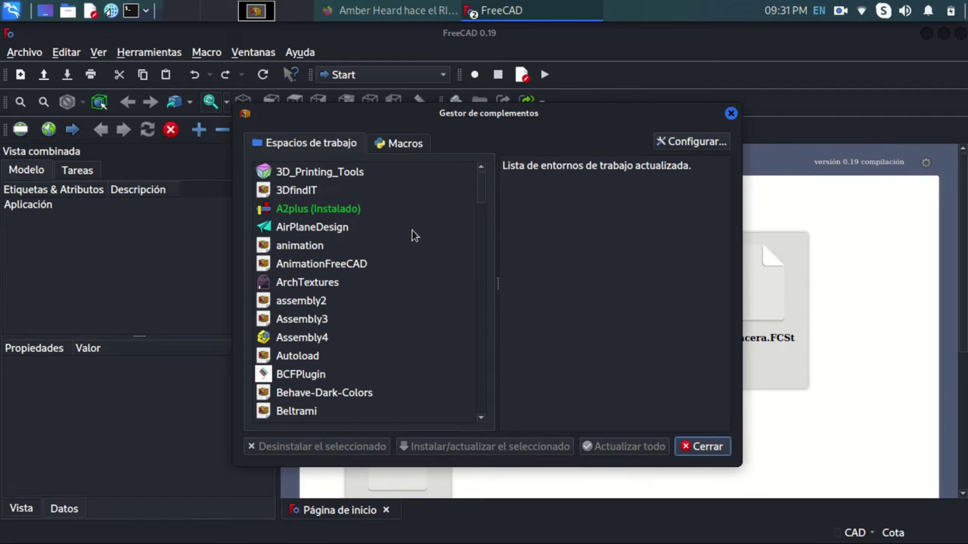
pyautogui.scroll(-3, 414, 235)
pyautogui.scroll(-3, 414, 235)
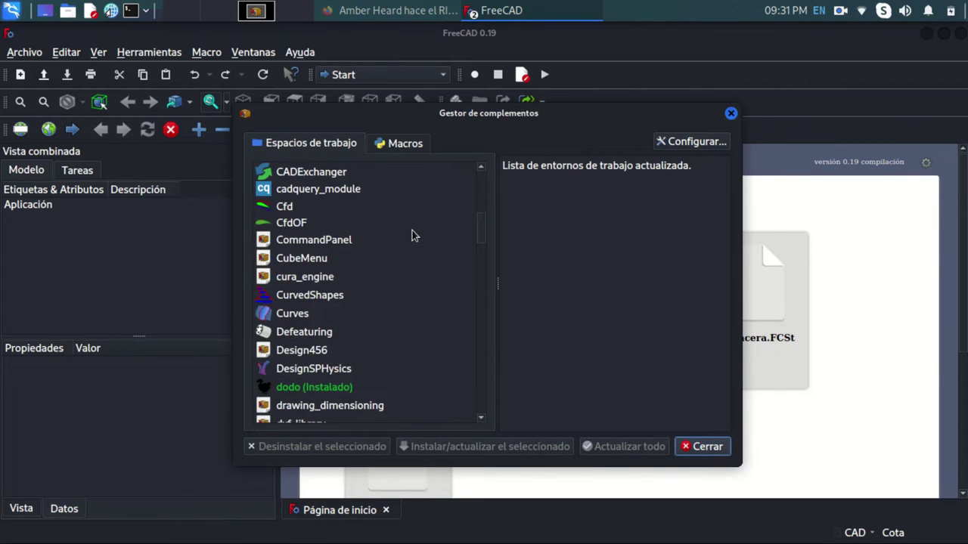
pyautogui.scroll(-3, 413, 235)
pyautogui.scroll(-1, 414, 235)
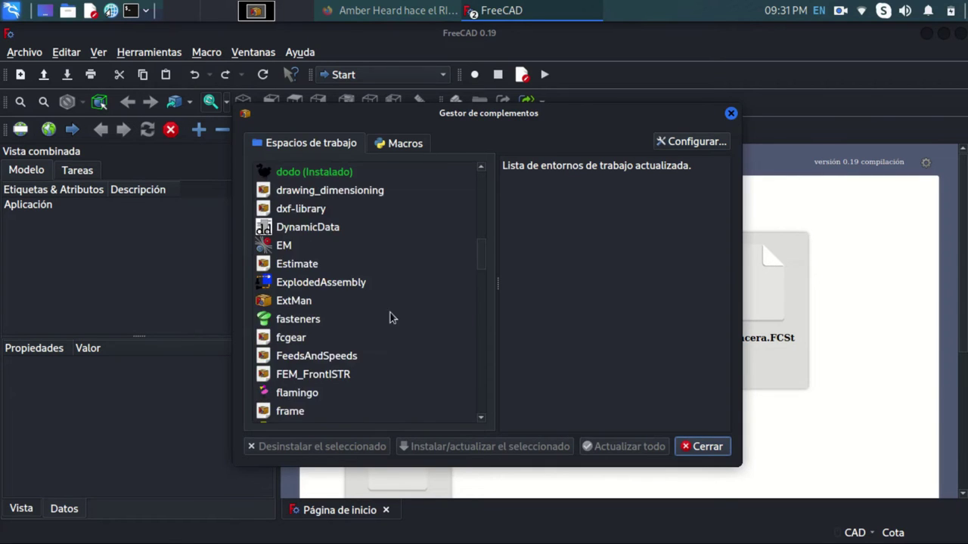
# Install the fasteners workbench and close the Addon Manager.
pyautogui.click(307, 320)
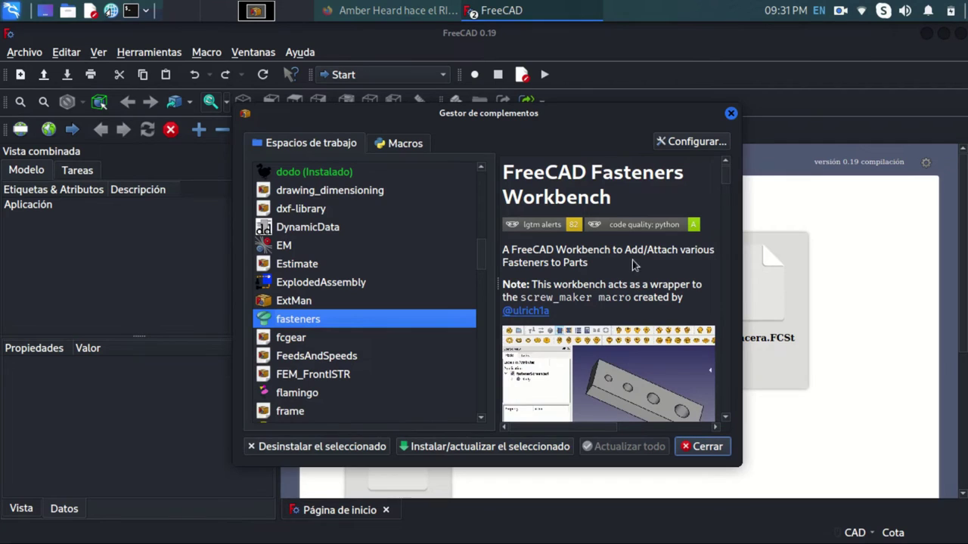
pyautogui.click(477, 446)
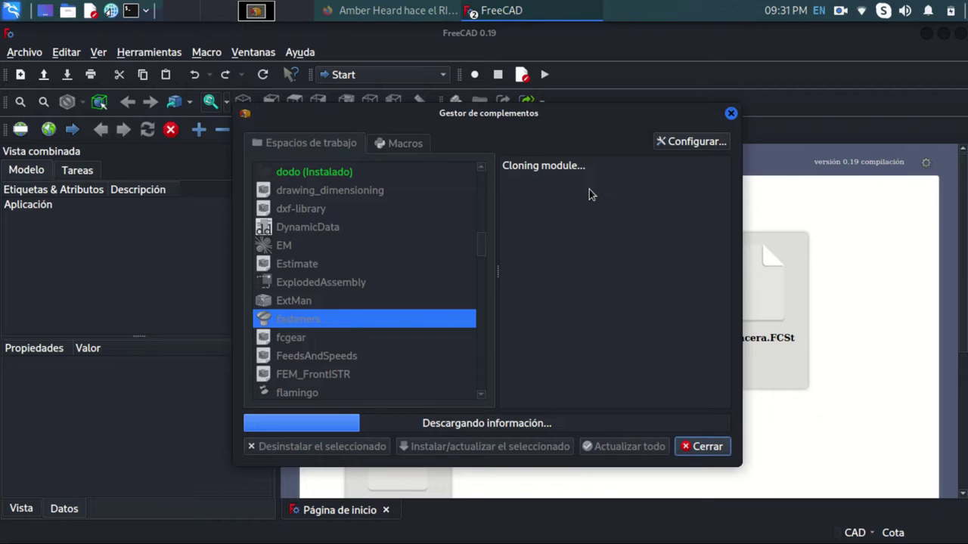
pyautogui.click(704, 448)
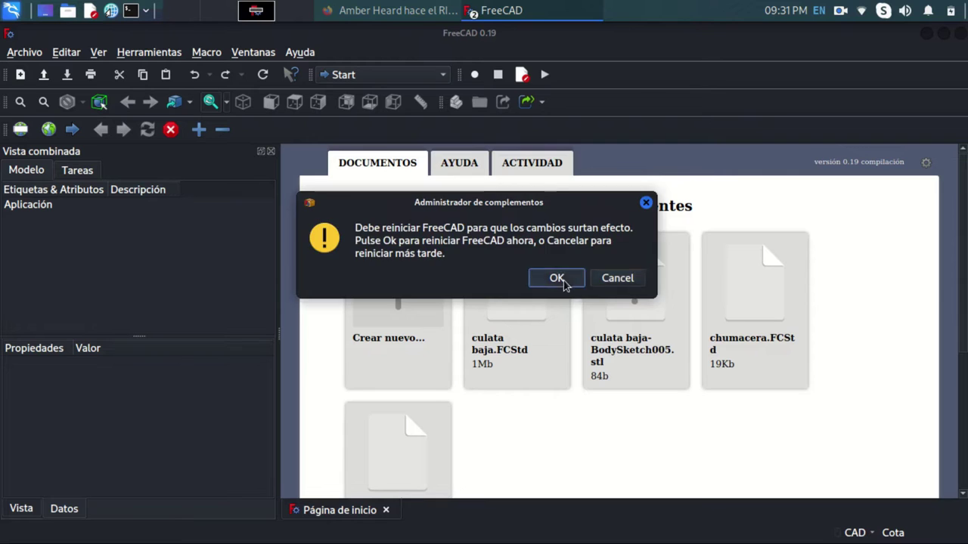
# Restart FreeCAD to load the new workbench and create a new empty document.
pyautogui.click(558, 278)
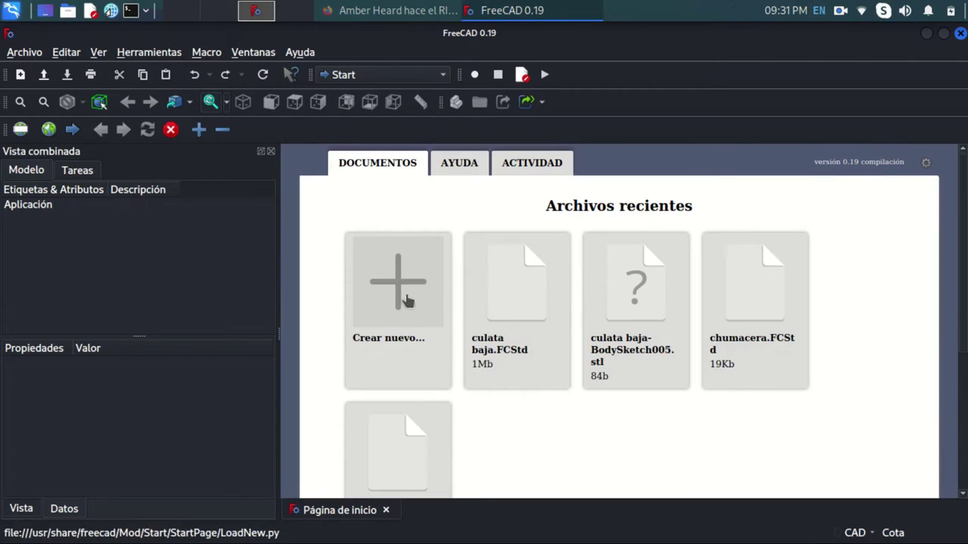
pyautogui.click(406, 300)
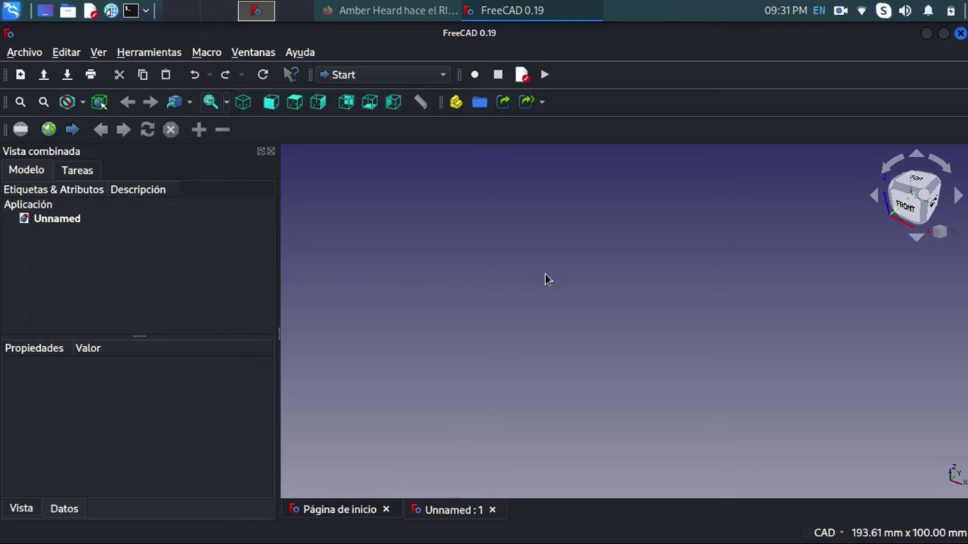
# Activate the Fasteners workbench from the workbench list.
pyautogui.click(445, 78)
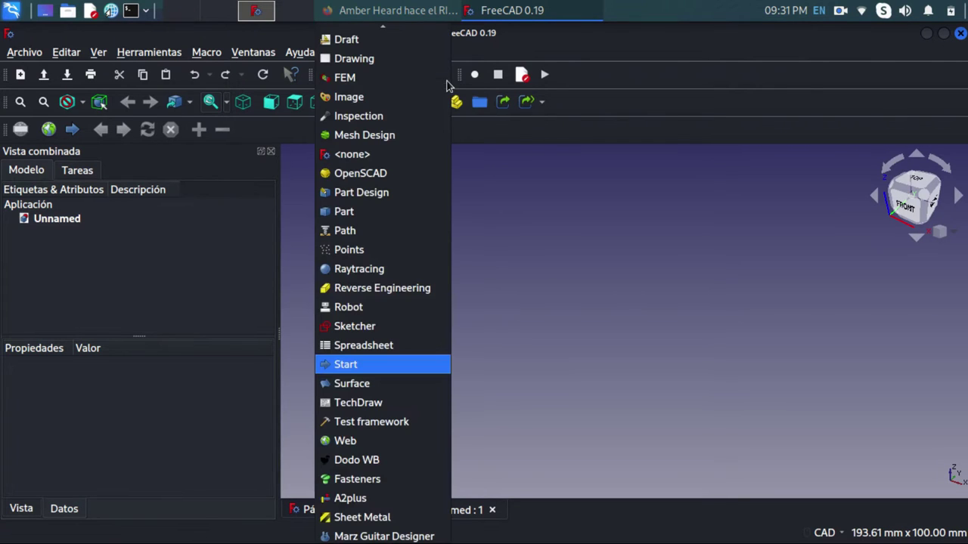
pyautogui.click(406, 484)
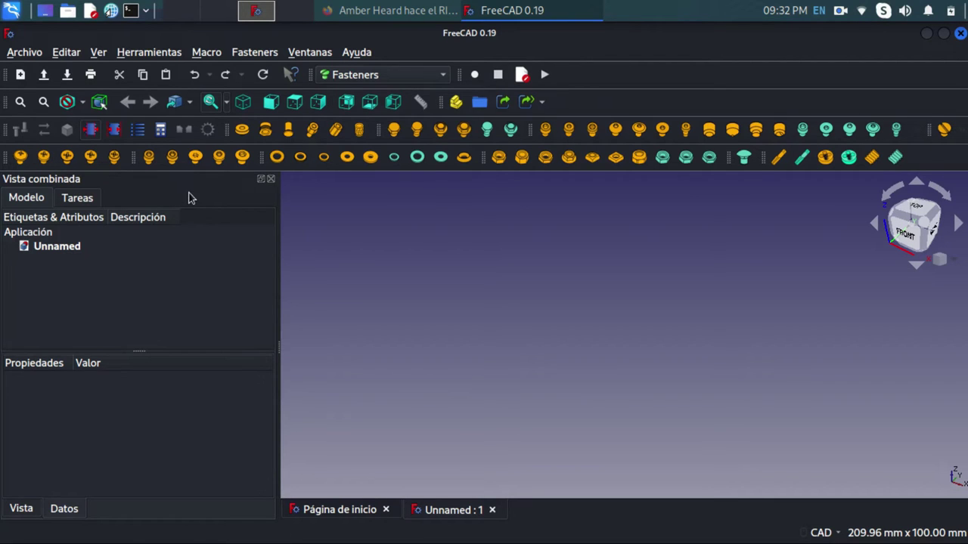
# Insert an M6x12 EN 1665 flanged hex bolt and orbit to a near-front view.
pyautogui.click(463, 130)
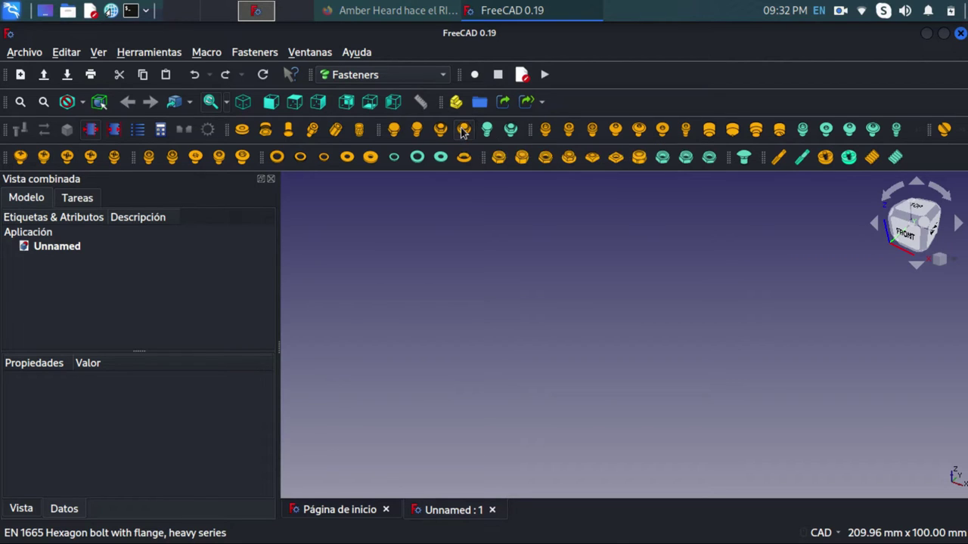
pyautogui.scroll(3, 634, 375)
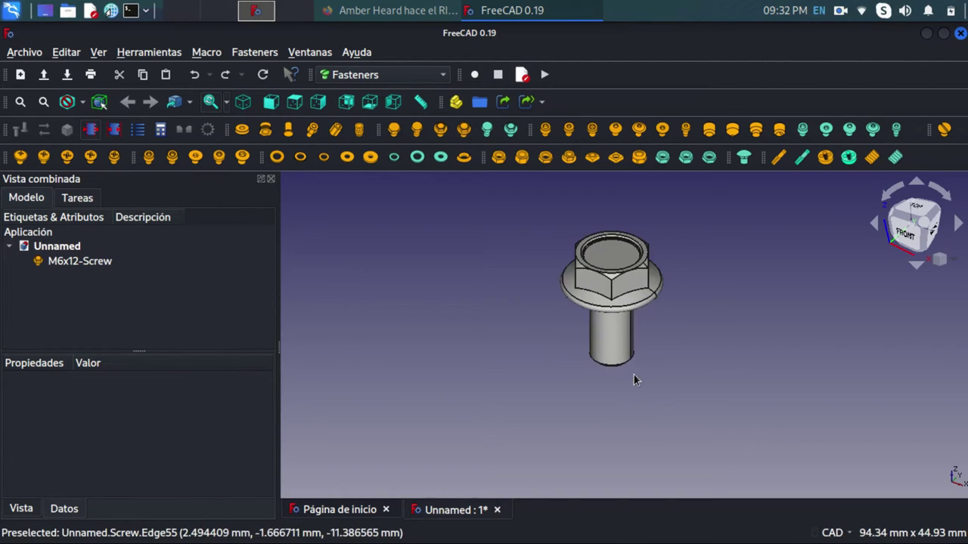
pyautogui.moveTo(632, 342)
pyautogui.mouseDown(button='middle')
pyautogui.moveTo(645, 304)
pyautogui.moveTo(636, 285)
pyautogui.moveTo(635, 296)
pyautogui.mouseUp(button='middle')
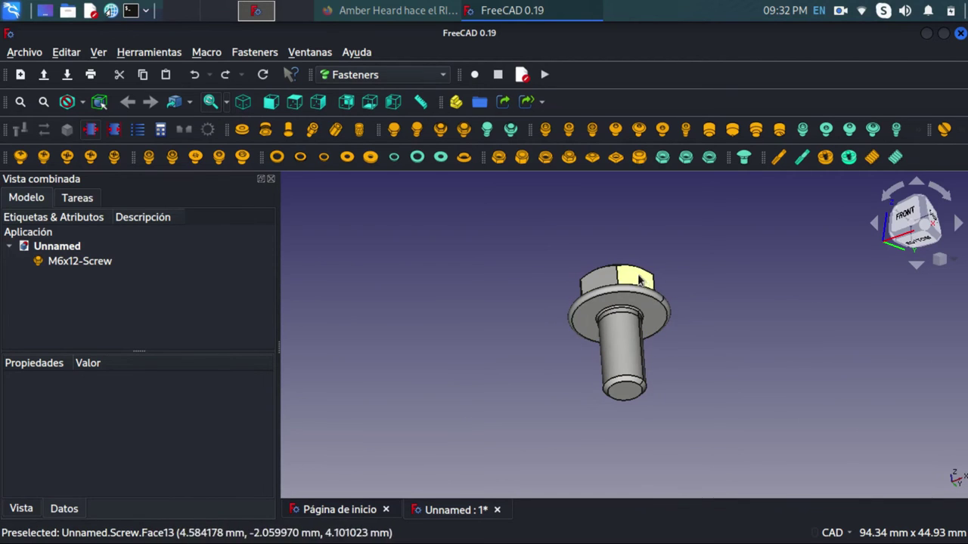
# Change the flanged screw's diameter to M10, making it M10x20-Screw, and tilt the view.
pyautogui.click(69, 266)
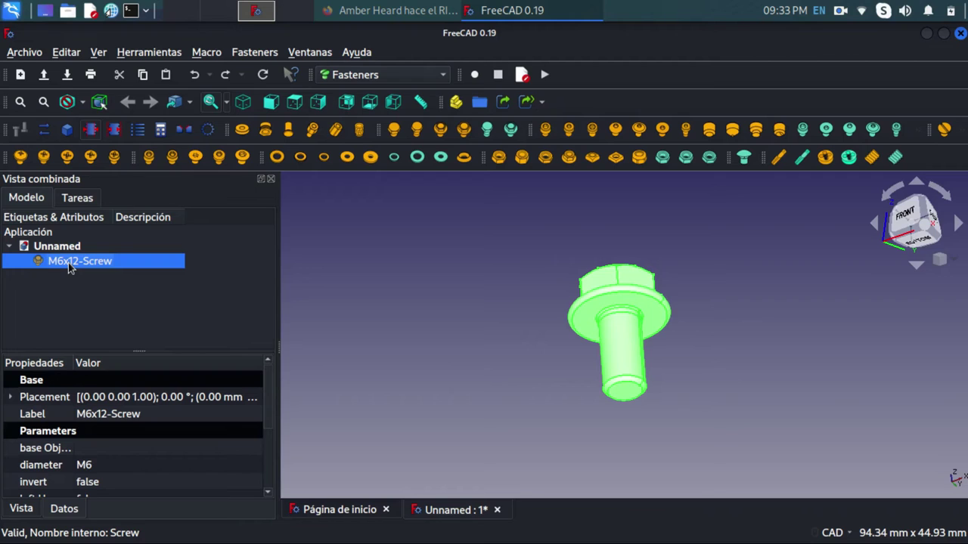
pyautogui.scroll(-1, 154, 424)
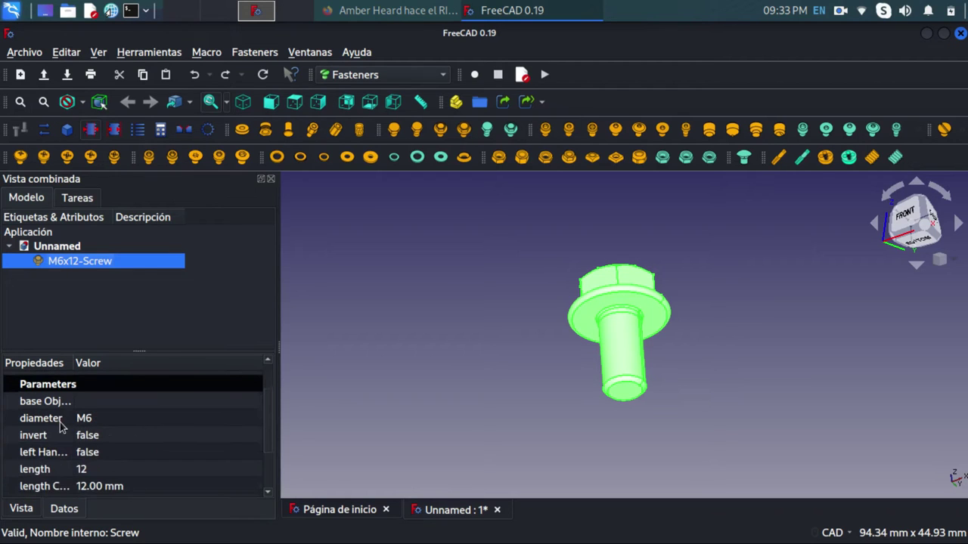
pyautogui.click(142, 417)
pyautogui.click(254, 425)
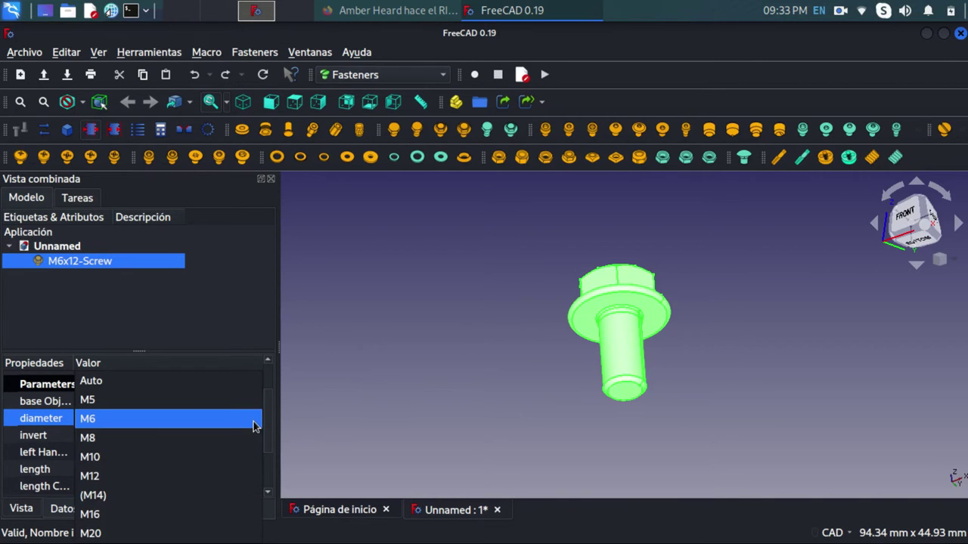
pyautogui.click(191, 457)
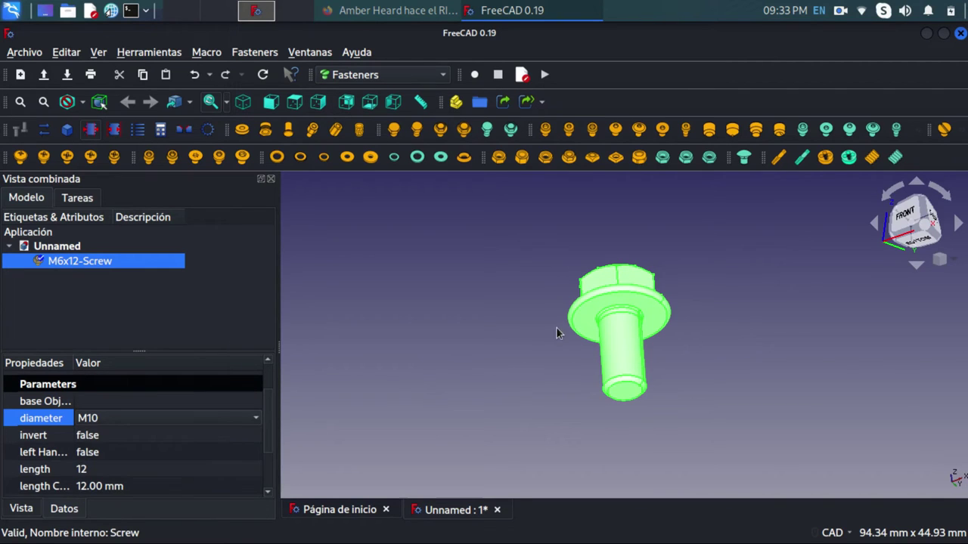
pyautogui.click(536, 333)
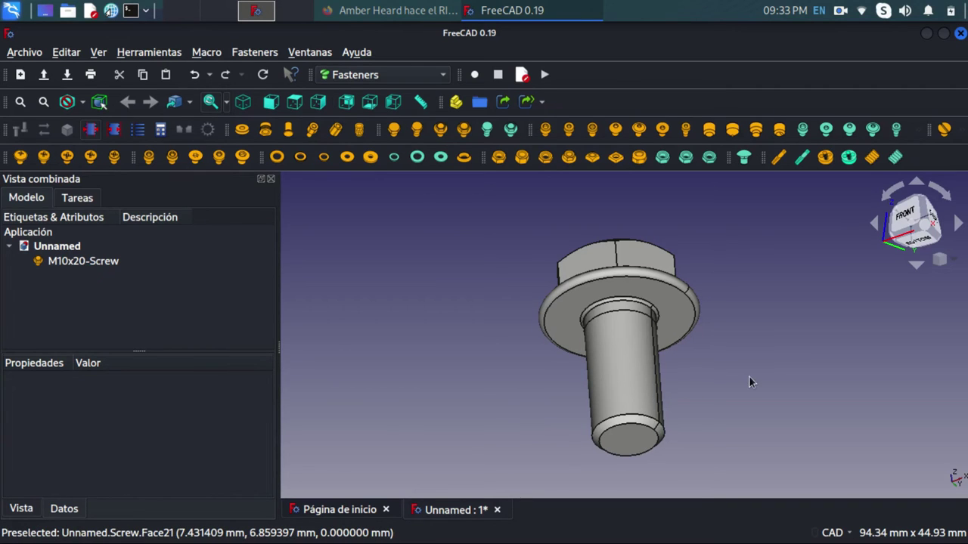
pyautogui.moveTo(752, 358); pyautogui.dragTo(712, 378, button='middle')
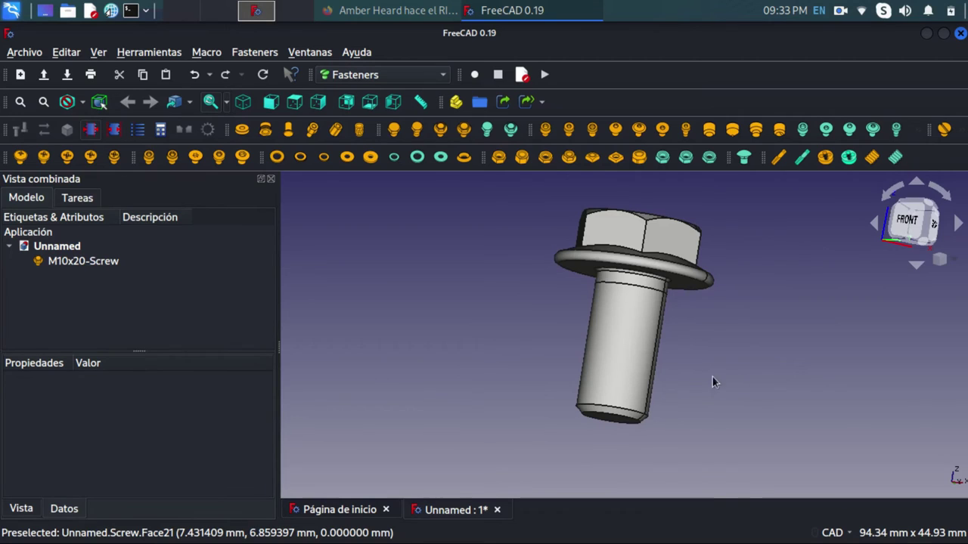
# Set the screw's length property to 45 so it rebuilds as M10x45.
pyautogui.click(47, 265)
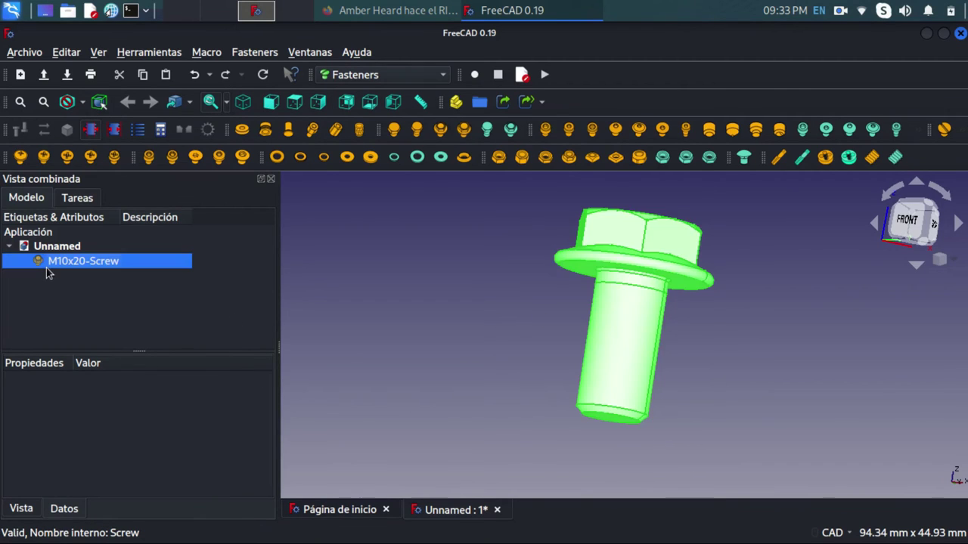
pyautogui.scroll(-1, 188, 417)
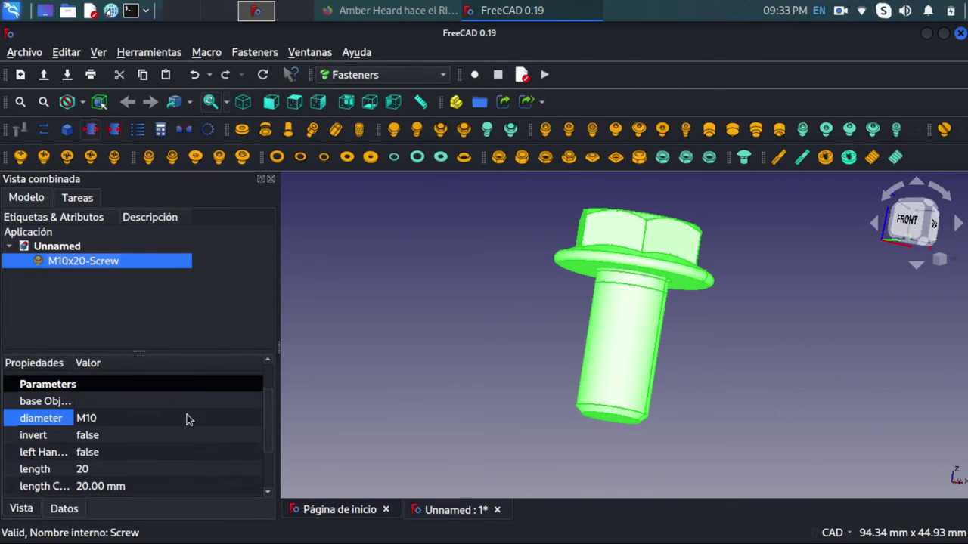
pyautogui.scroll(-1, 188, 416)
pyautogui.click(45, 428)
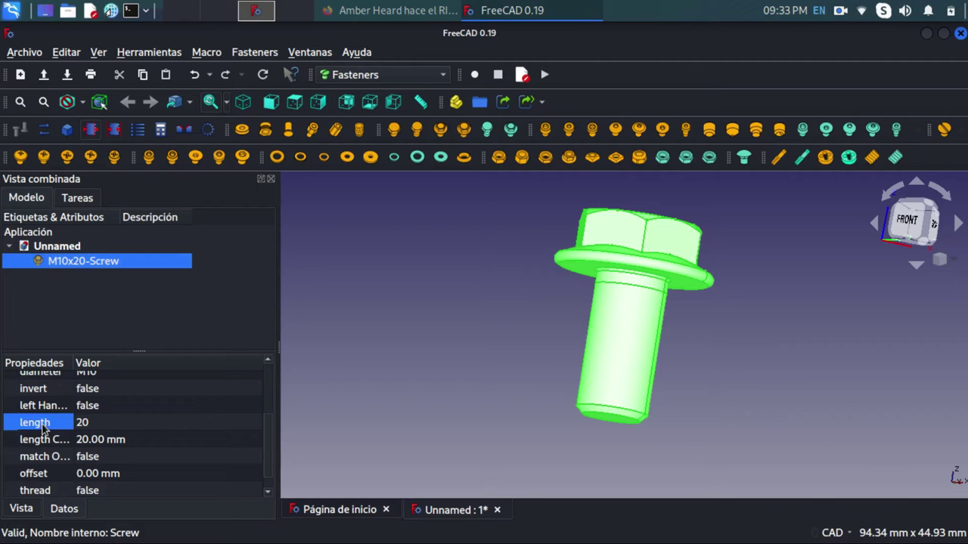
pyautogui.click(112, 428)
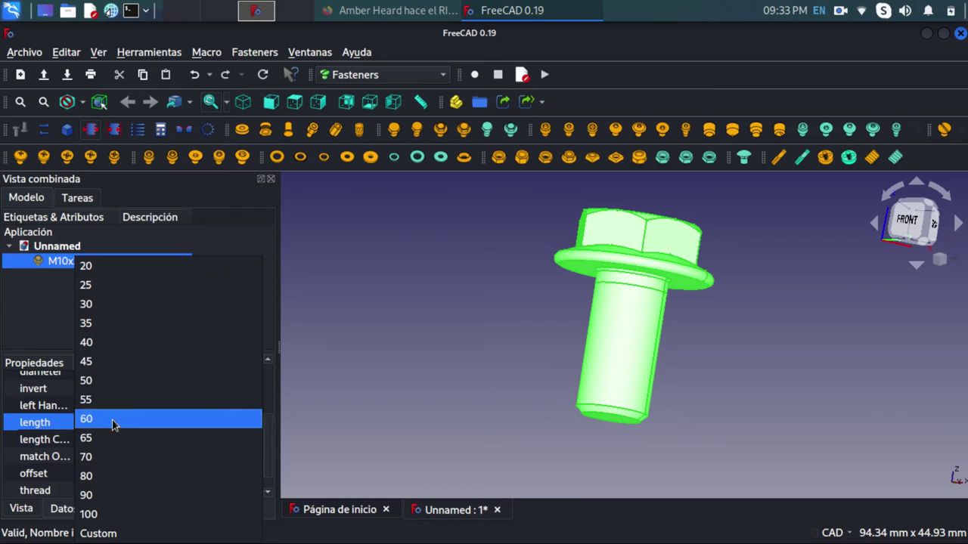
pyautogui.click(118, 369)
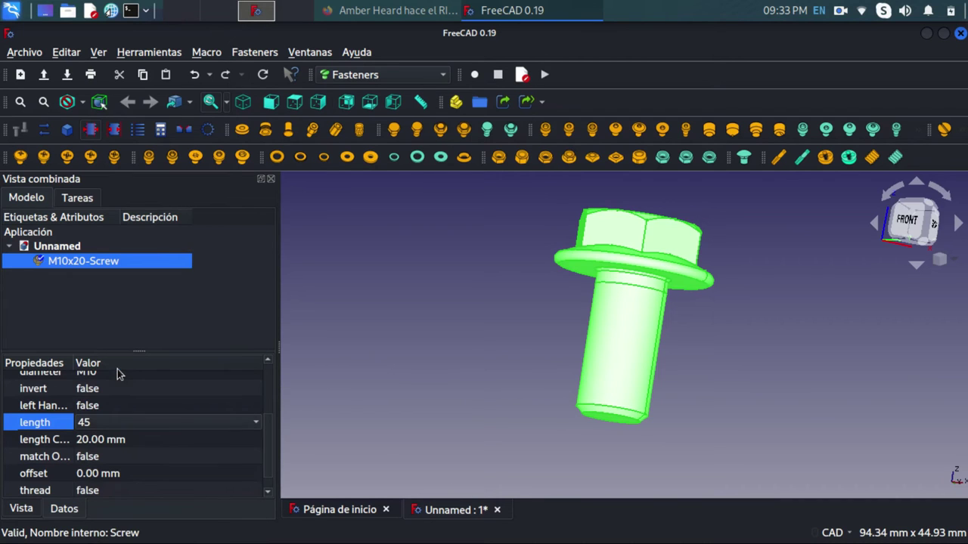
pyautogui.click(509, 343)
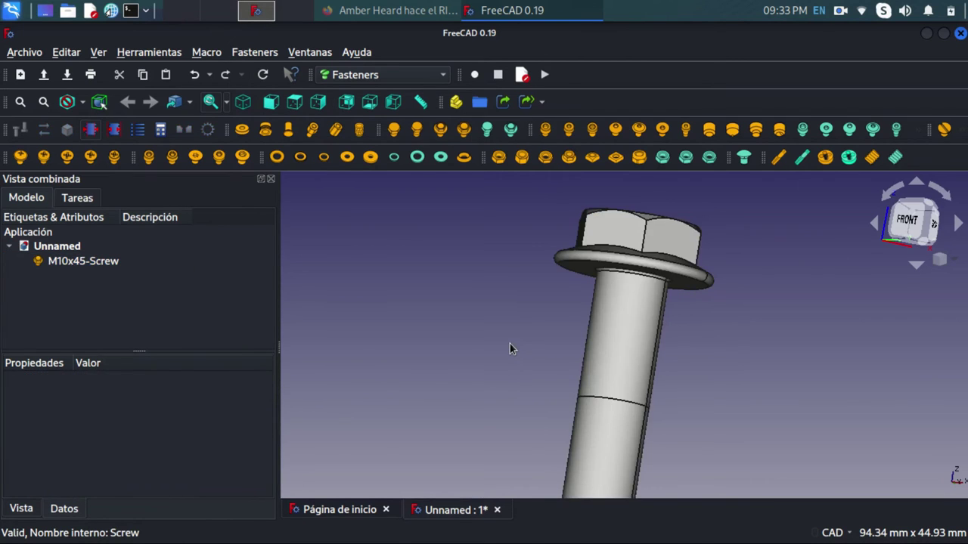
# Reselect M10x45-Screw in the Model tree to show its properties.
pyautogui.scroll(3, 600, 386)
pyautogui.scroll(-5, 601, 386)
pyautogui.scroll(-3, 603, 391)
pyautogui.scroll(1, 597, 461)
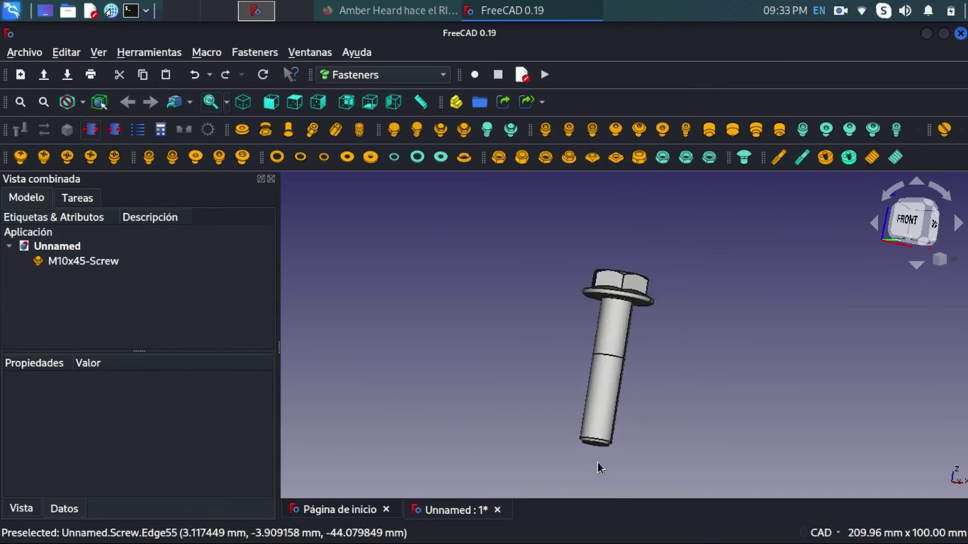
pyautogui.scroll(2, 597, 461)
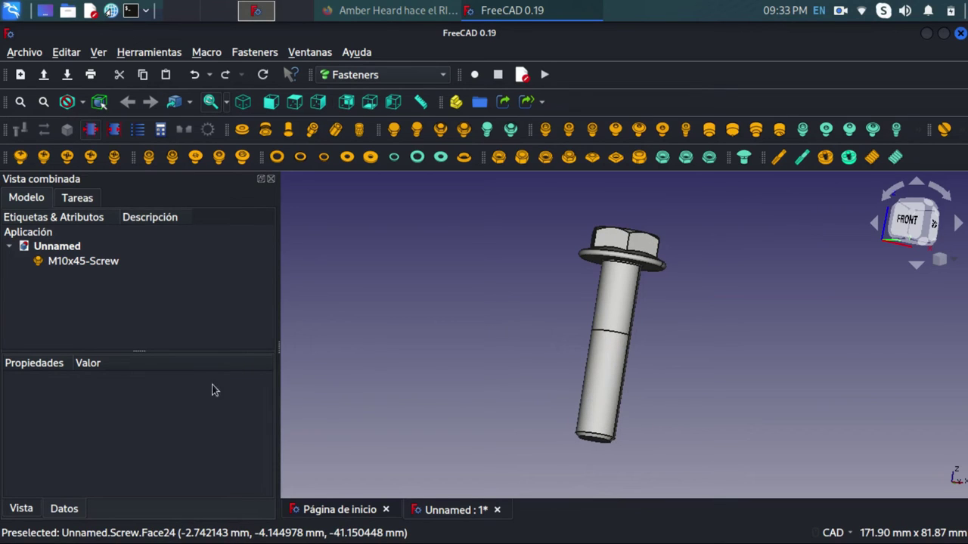
pyautogui.click(108, 264)
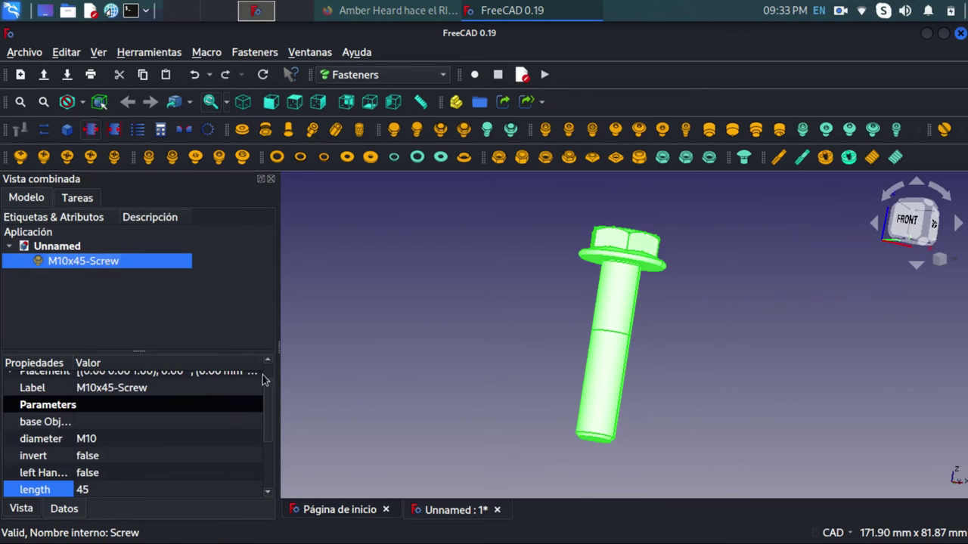
pyautogui.moveTo(271, 399); pyautogui.dragTo(270, 455)
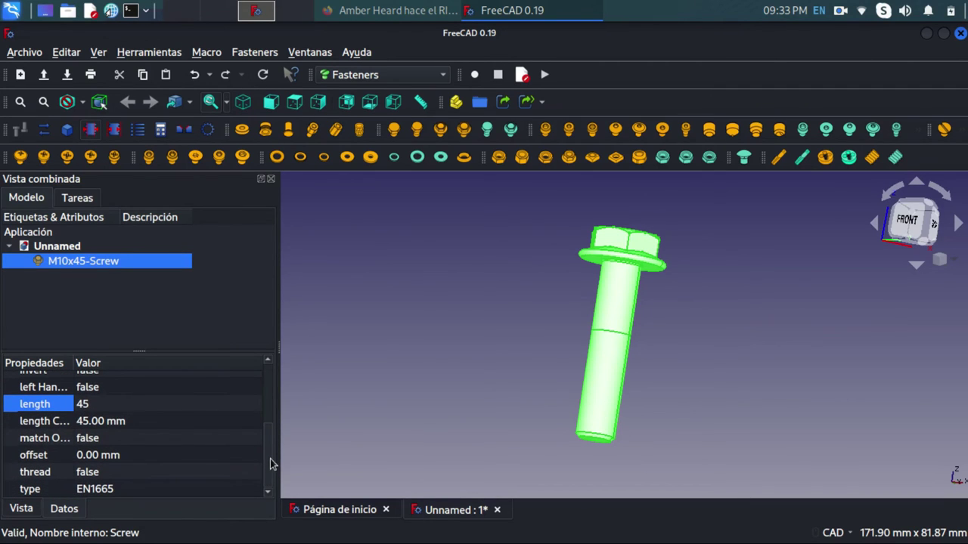
# Set the screw's thread property to true and recompute to model real threads.
pyautogui.click(31, 477)
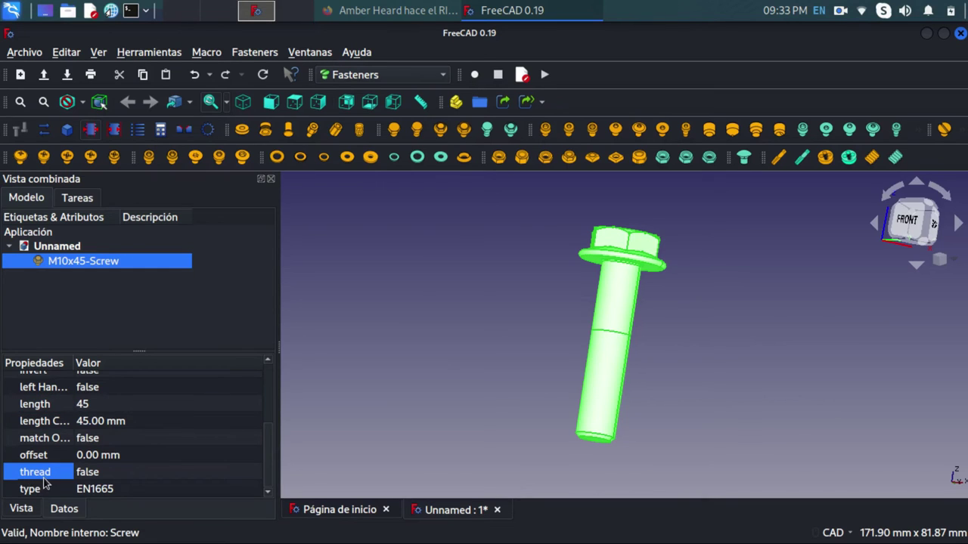
pyautogui.click(117, 469)
pyautogui.click(117, 469)
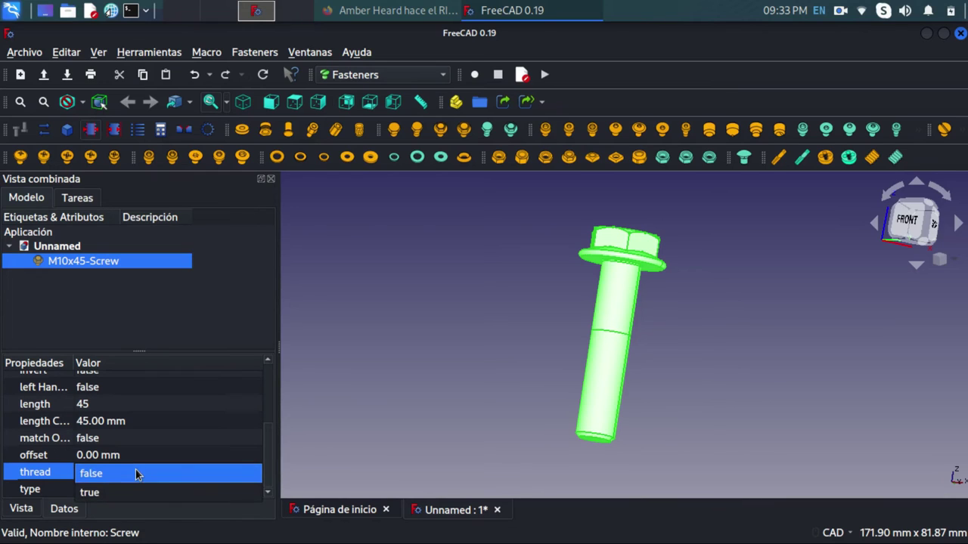
pyautogui.click(127, 496)
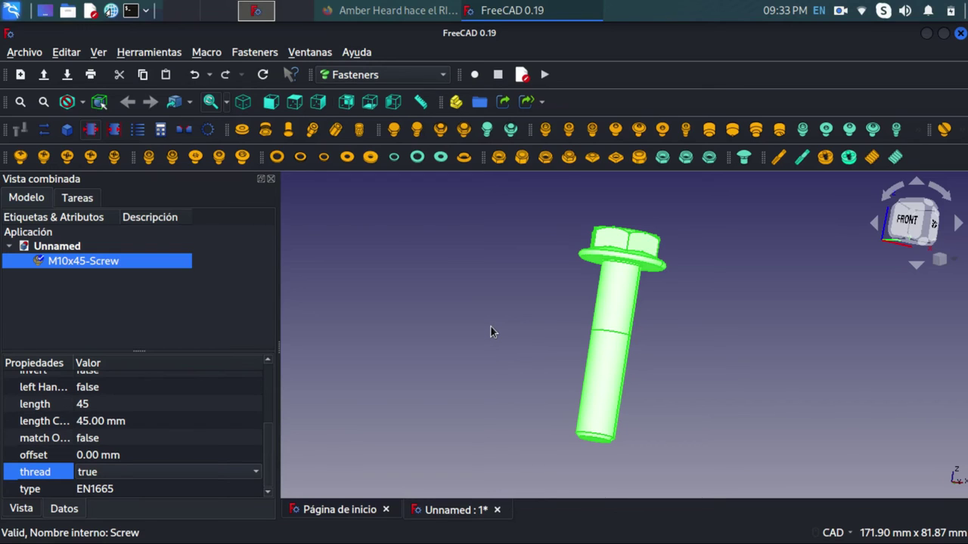
pyautogui.hotkey('ctrl', 'r')
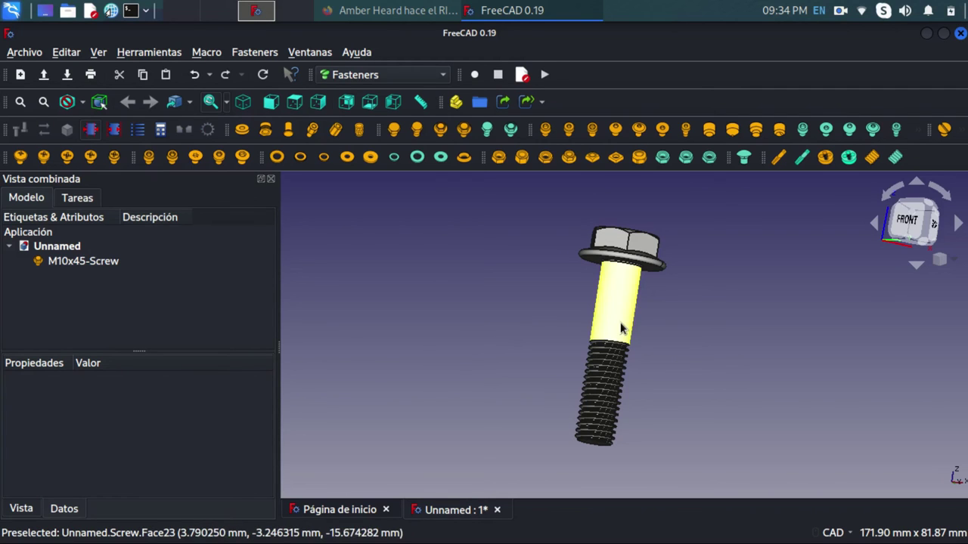
pyautogui.click(620, 327)
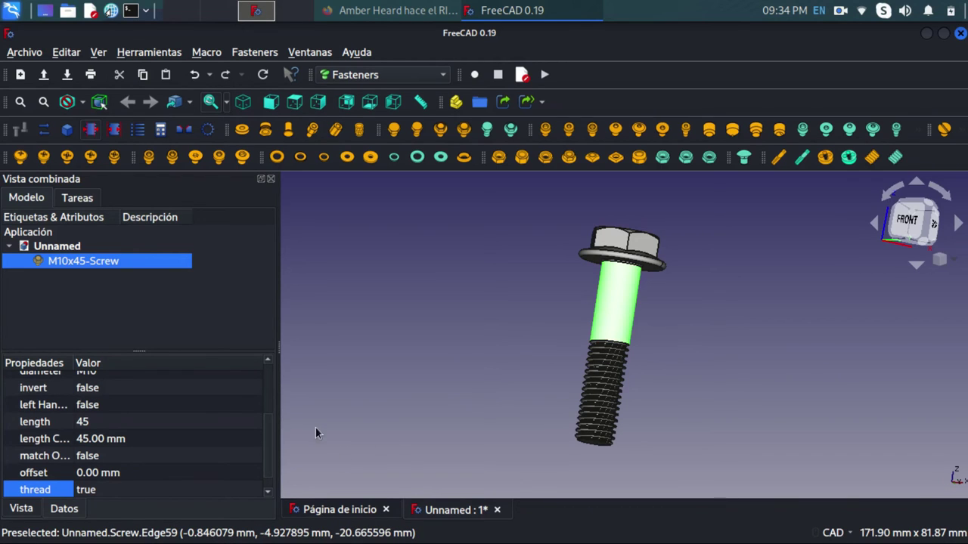
# Deselect the bolt and orbit around the threaded M10x45 bolt from several sides.
pyautogui.scroll(-1, 266, 437)
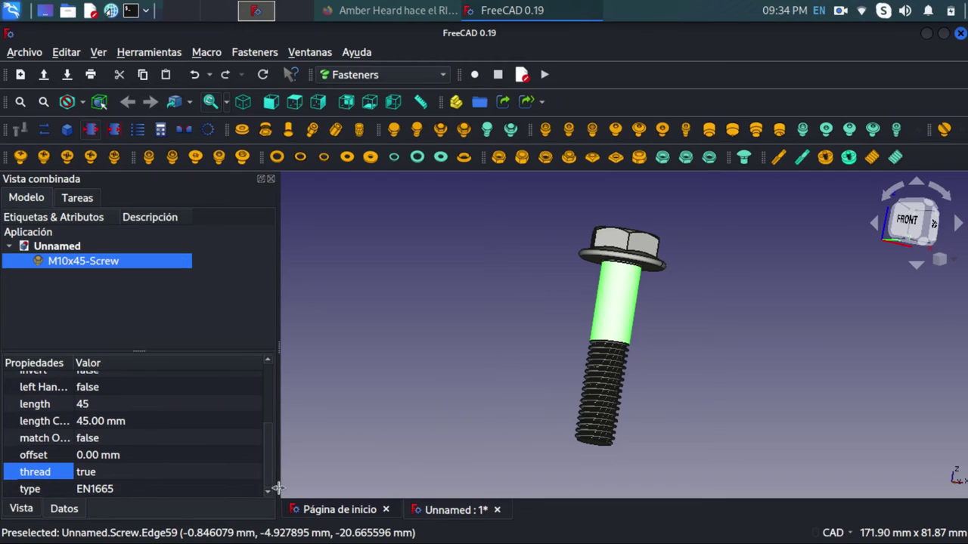
pyautogui.scroll(5, 274, 463)
pyautogui.click(514, 300)
pyautogui.moveTo(734, 358)
pyautogui.mouseDown(button='middle')
pyautogui.moveTo(897, 261)
pyautogui.moveTo(901, 324)
pyautogui.moveTo(771, 411)
pyautogui.moveTo(639, 372)
pyautogui.moveTo(627, 398)
pyautogui.moveTo(680, 395)
pyautogui.moveTo(772, 355)
pyautogui.moveTo(679, 352)
pyautogui.moveTo(668, 310)
pyautogui.moveTo(667, 367)
pyautogui.moveTo(627, 355)
pyautogui.moveTo(616, 320)
pyautogui.moveTo(650, 325)
pyautogui.moveTo(673, 304)
pyautogui.moveTo(674, 328)
pyautogui.moveTo(646, 393)
pyautogui.moveTo(655, 423)
pyautogui.moveTo(717, 328)
pyautogui.mouseUp(button='middle')
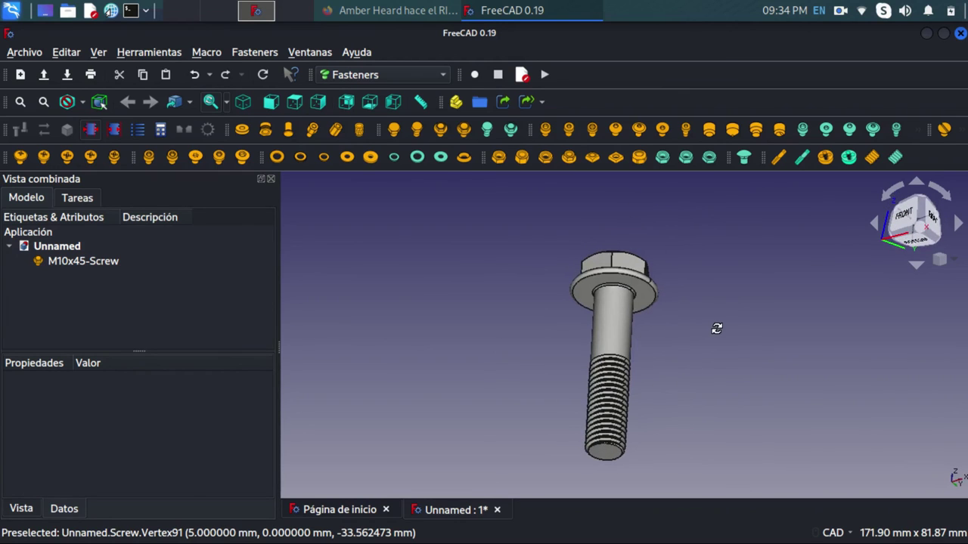
pyautogui.rightClick(678, 324)
pyautogui.click(660, 357)
pyautogui.rightClick(706, 293)
pyautogui.click(686, 324)
pyautogui.moveTo(687, 280); pyautogui.dragTo(685, 304, button='middle')
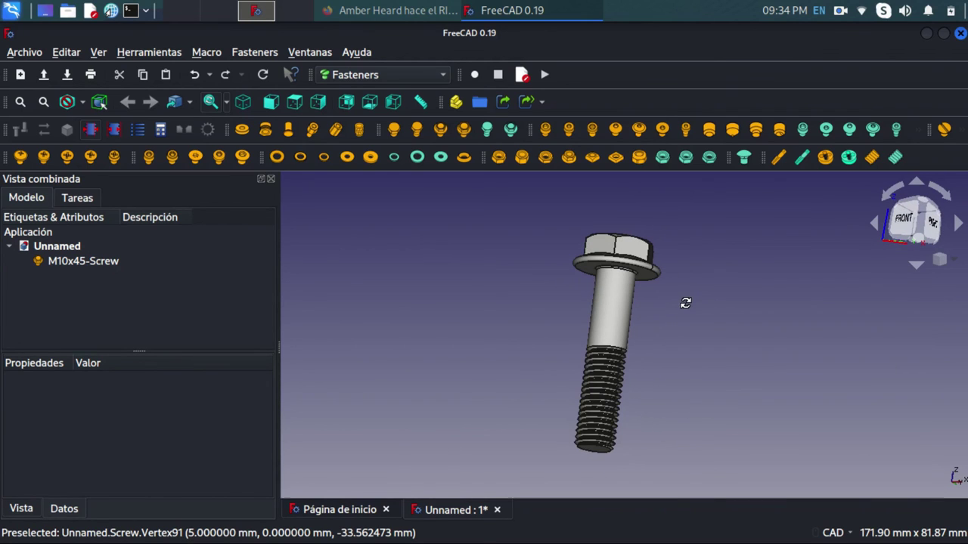